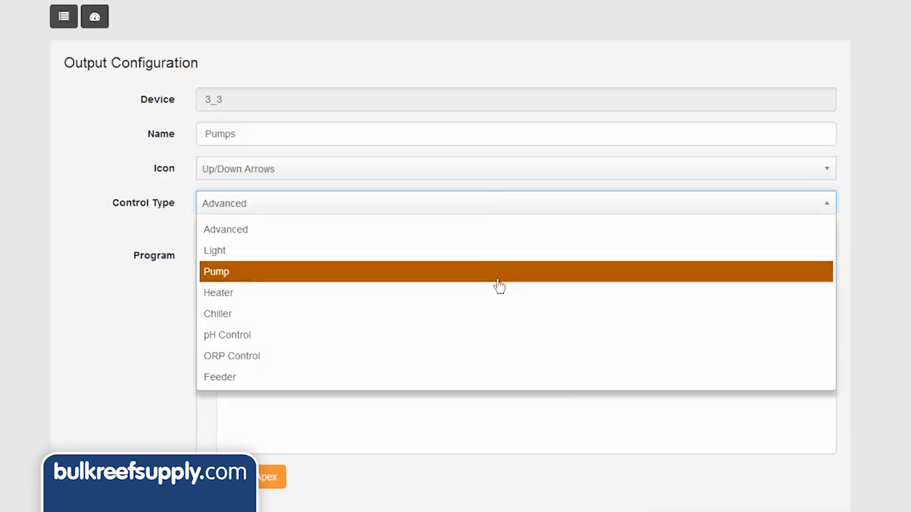
- Set the Pumps output's Control Type to Pump
left_click(499, 272)
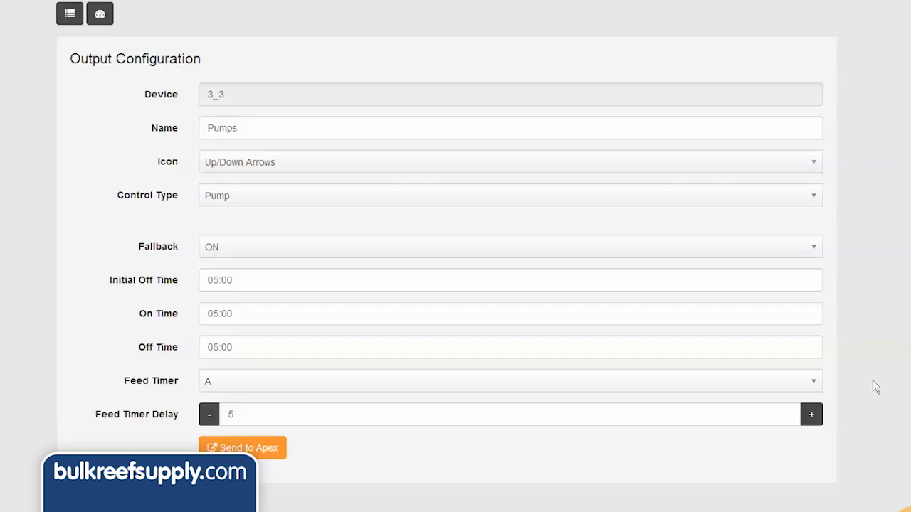
- Change the Pumps output's Fallback state from ON to OFF
left_click(813, 249)
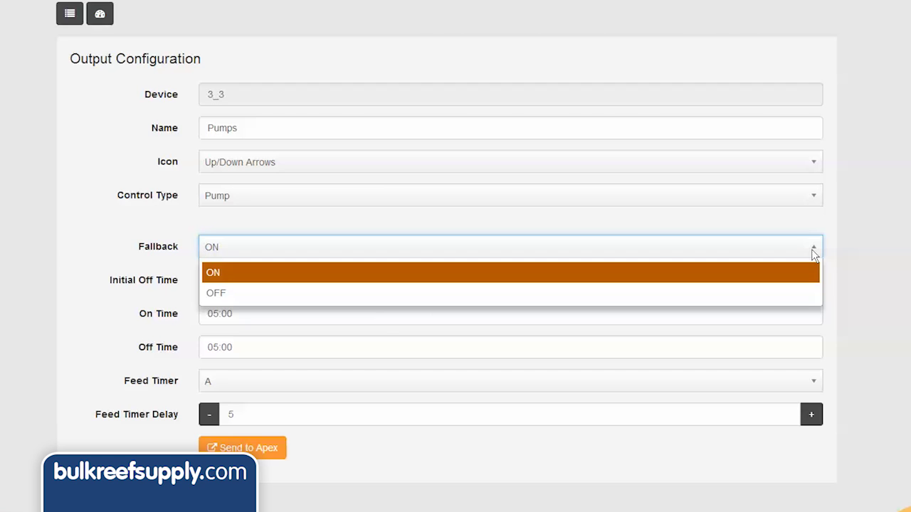
left_click(857, 244)
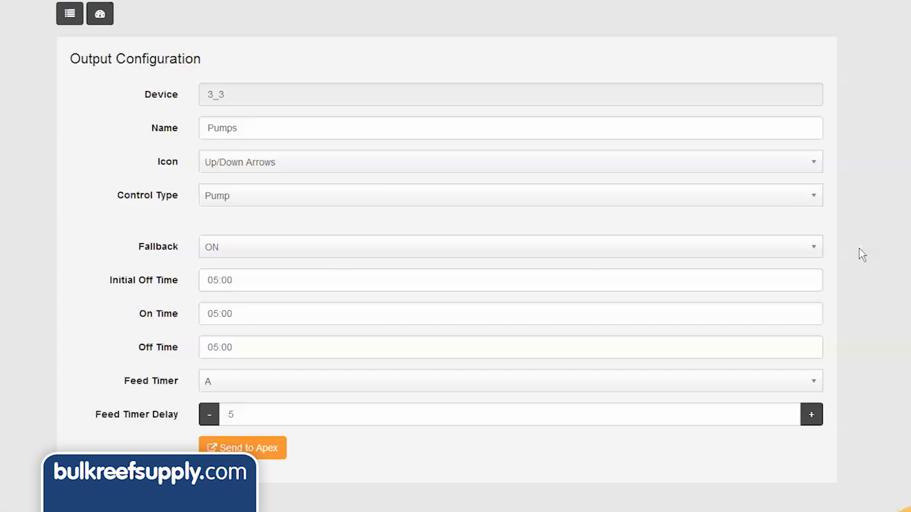
left_click(809, 255)
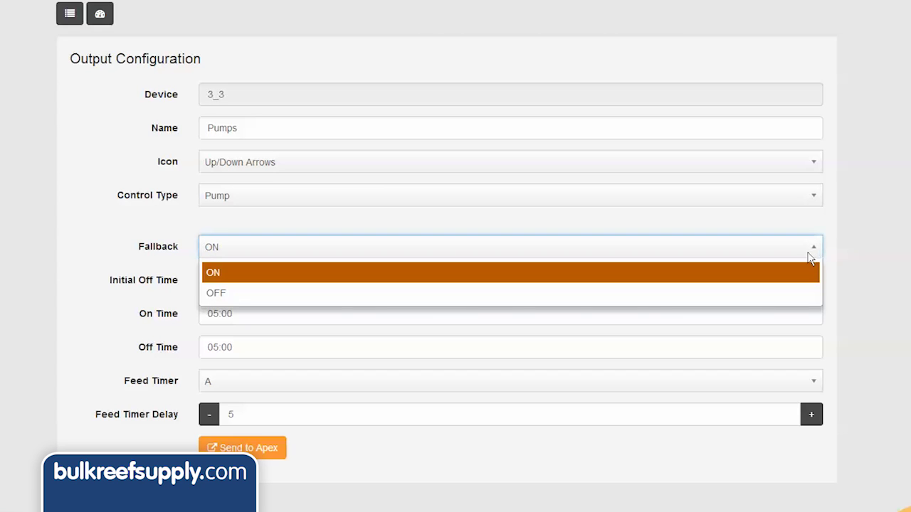
left_click(802, 290)
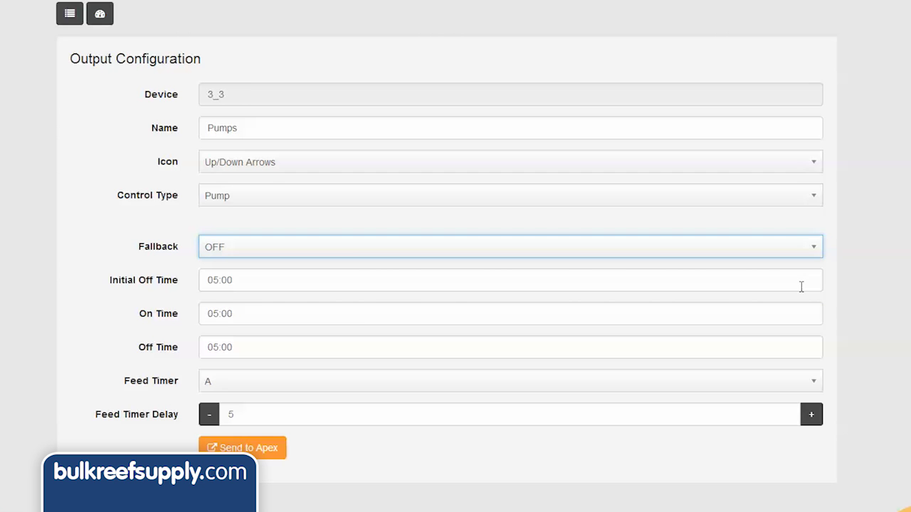
- Step through the Initial Off, On and Off Time fields, each at 05:00
key("Tab")
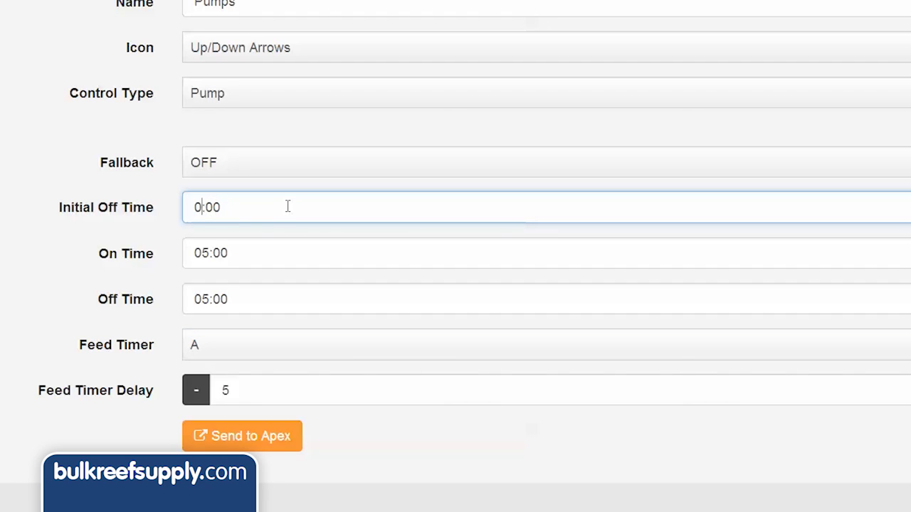
key("Tab")
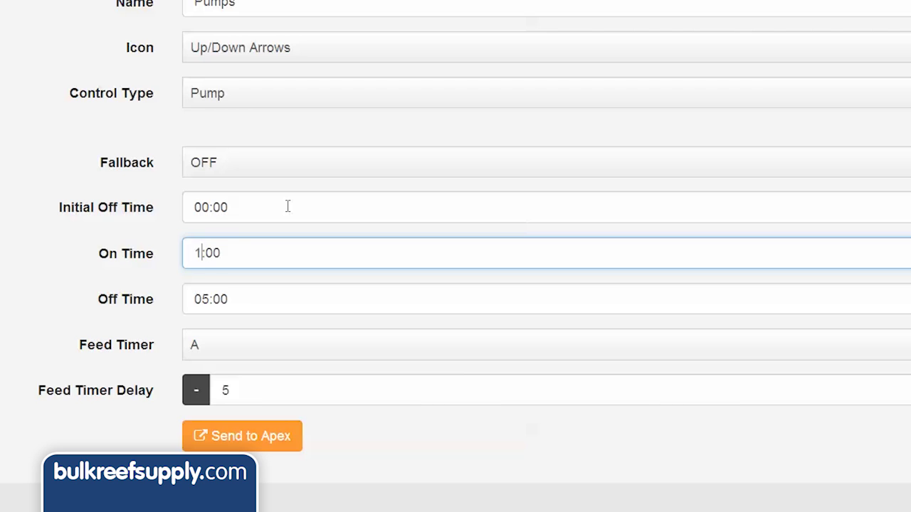
key("Tab")
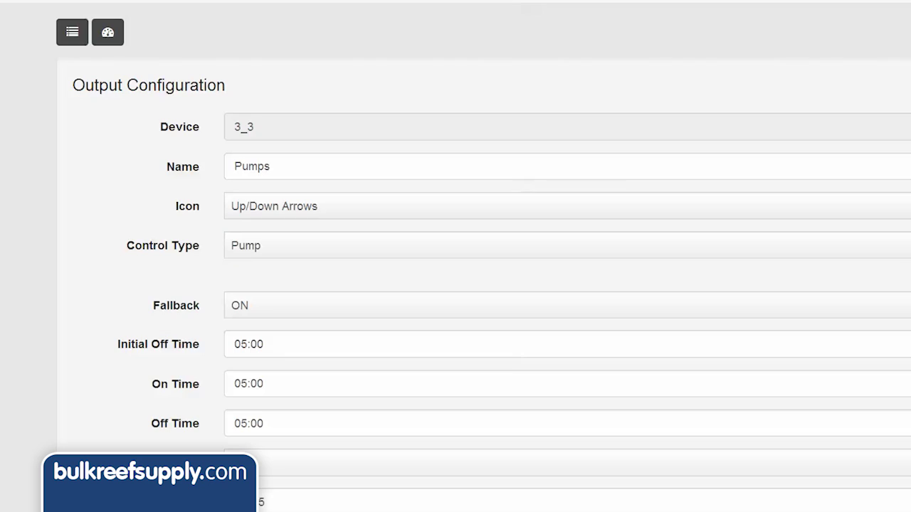
- Switch Control Type to Advanced and delete the OSC and FeedA program lines
left_click(909, 249)
left_click(909, 276)
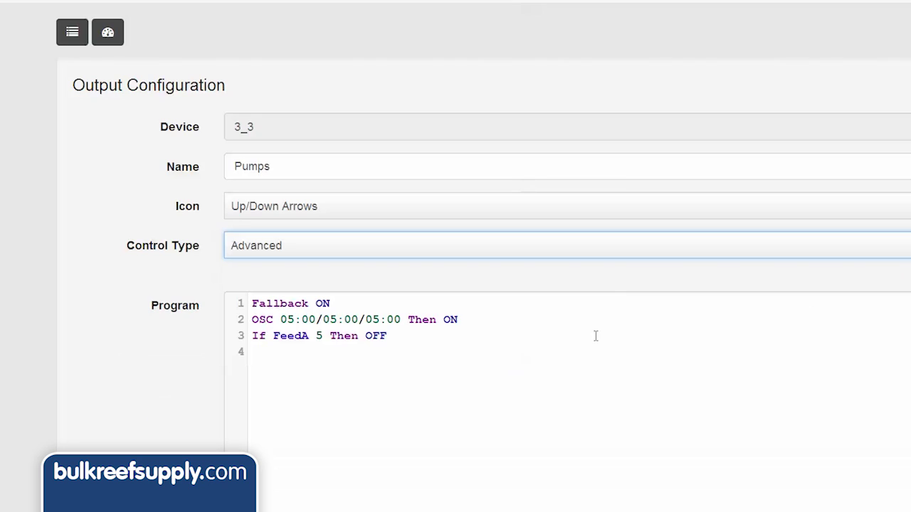
left_click_drag(444, 345, 246, 319)
key("BackSpace")
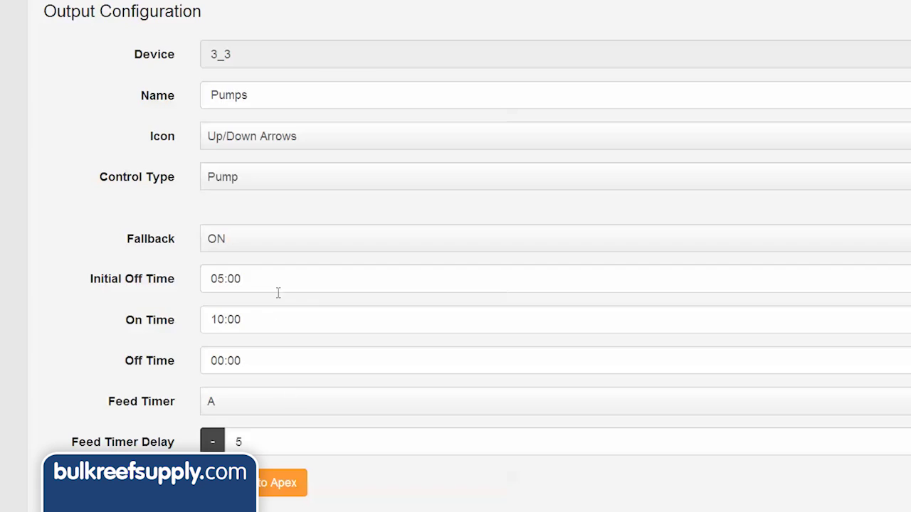
left_click_drag(278, 289, 225, 277)
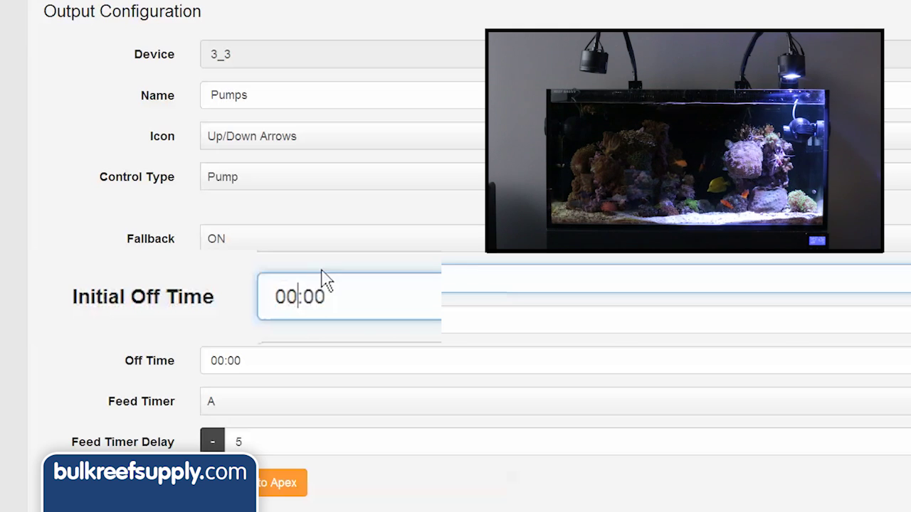
- Replace the Initial Off Time hours with 5
key("BackSpace")
type("5")
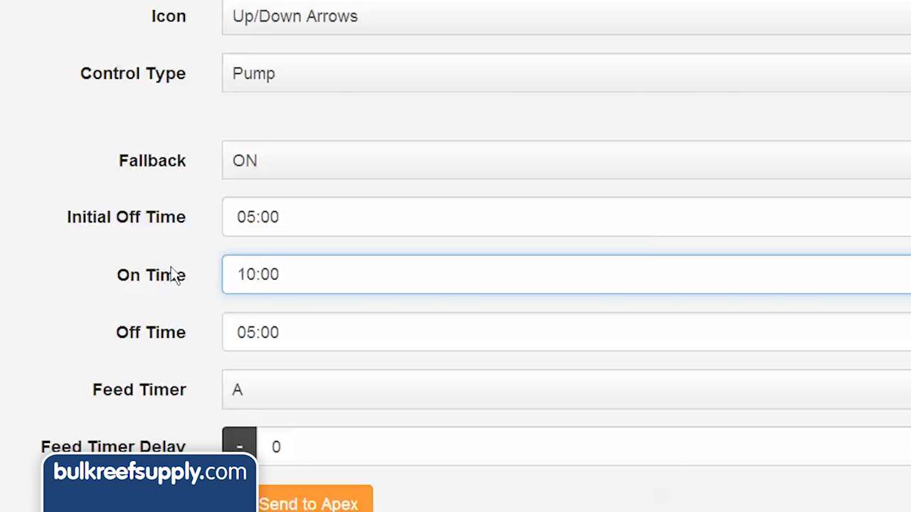
- Edit the Initial Off Time value toward 00:00, then the Off Time value
left_click(254, 218)
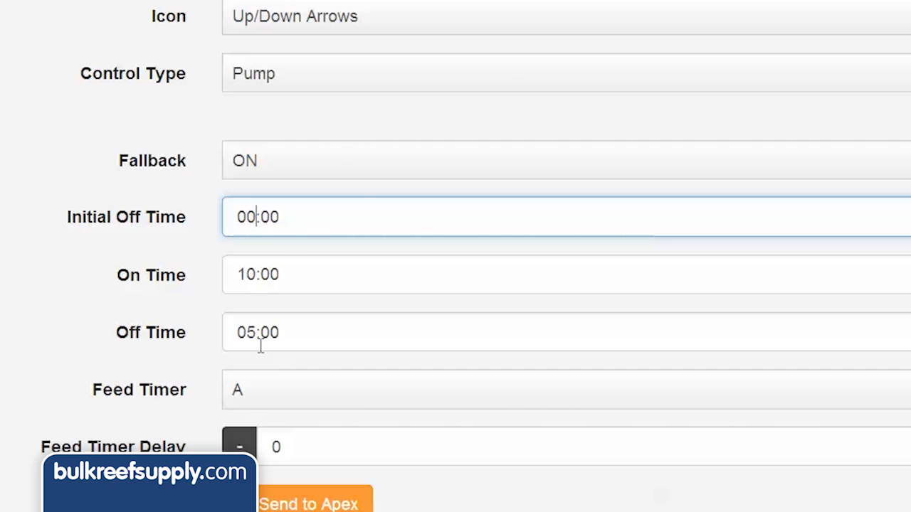
left_click(256, 338)
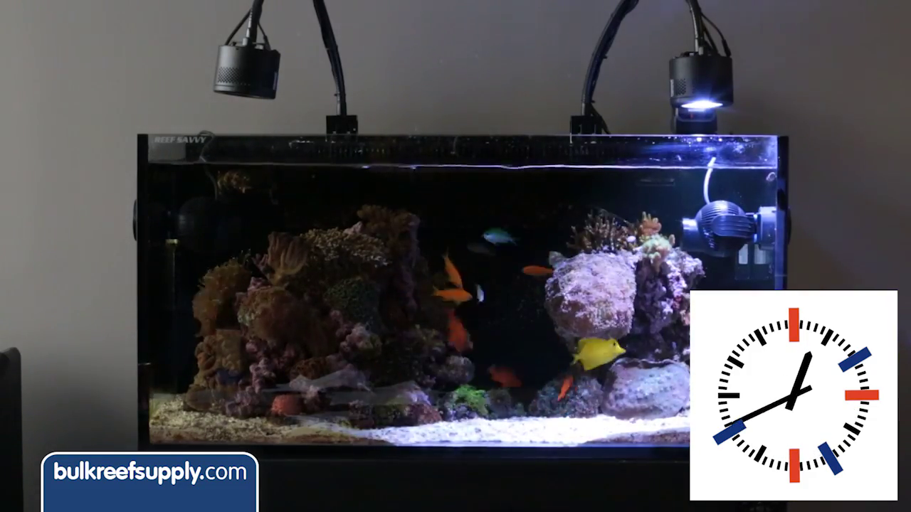
- Set Initial Off Time hours to 0 and On Time hours to 10
left_click(825, 317)
key("BackSpace")
type("00:00")
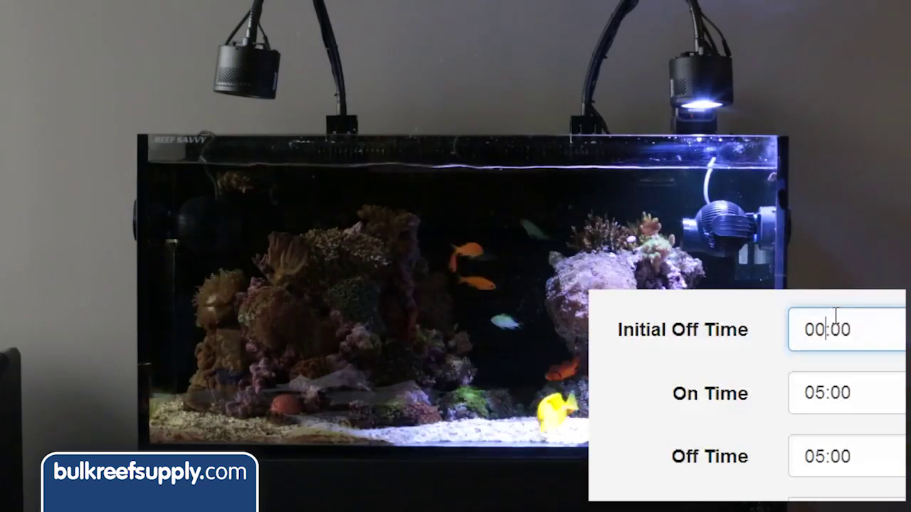
left_click(825, 399)
key("BackSpace")
key("BackSpace")
type("10")
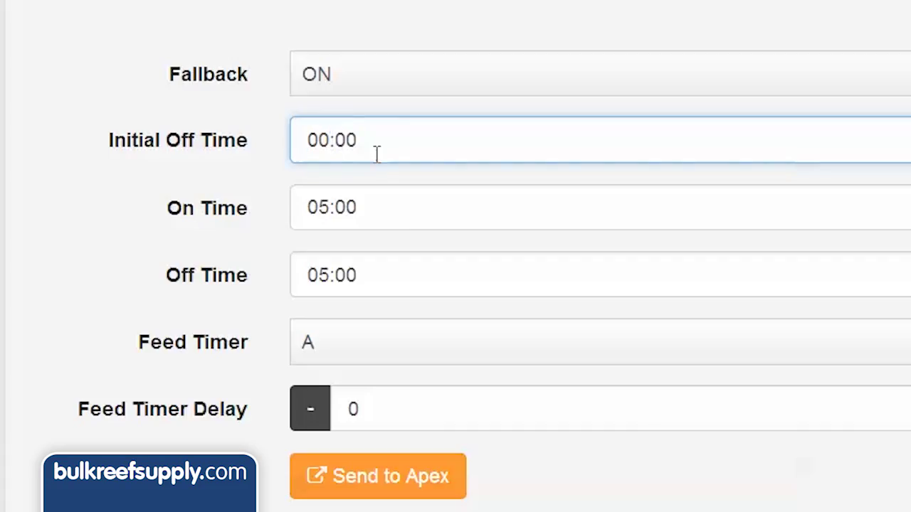
- Select the On Time and Off Time hour values for replacement
left_click_drag(330, 205, 295, 207)
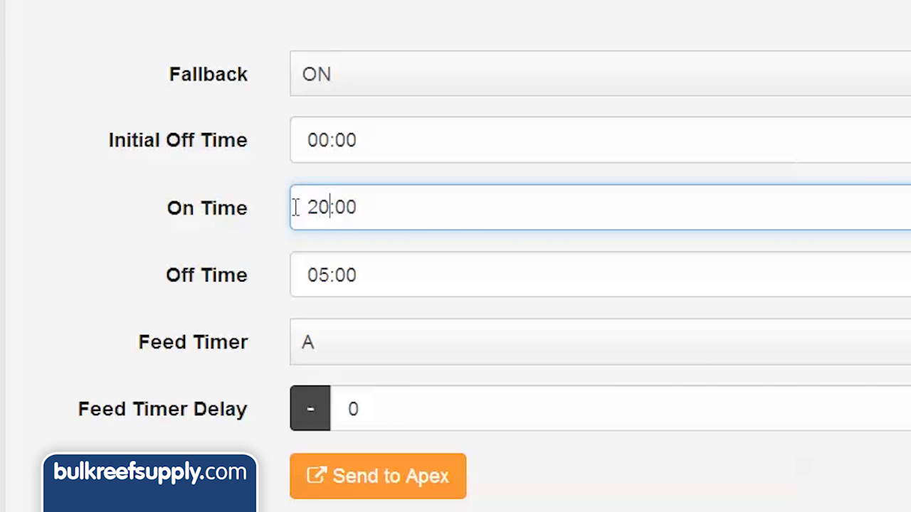
left_click_drag(332, 281, 287, 270)
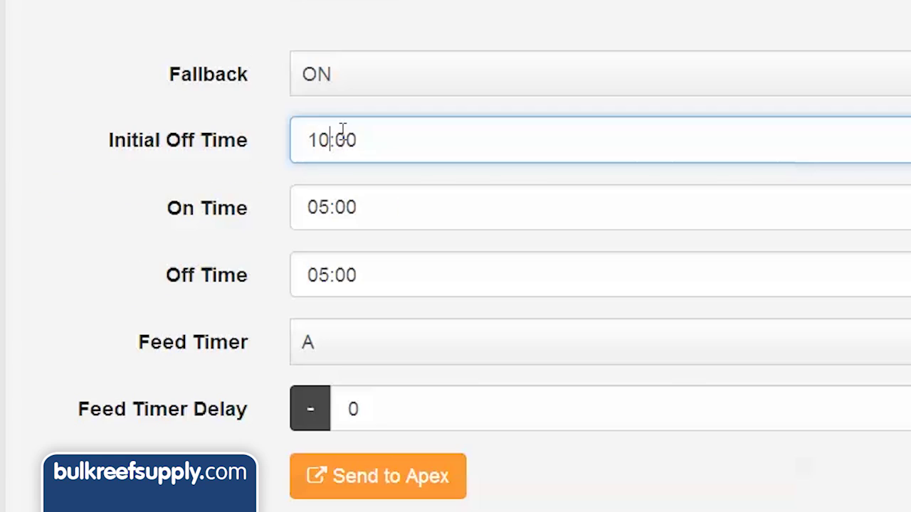
left_click(329, 207)
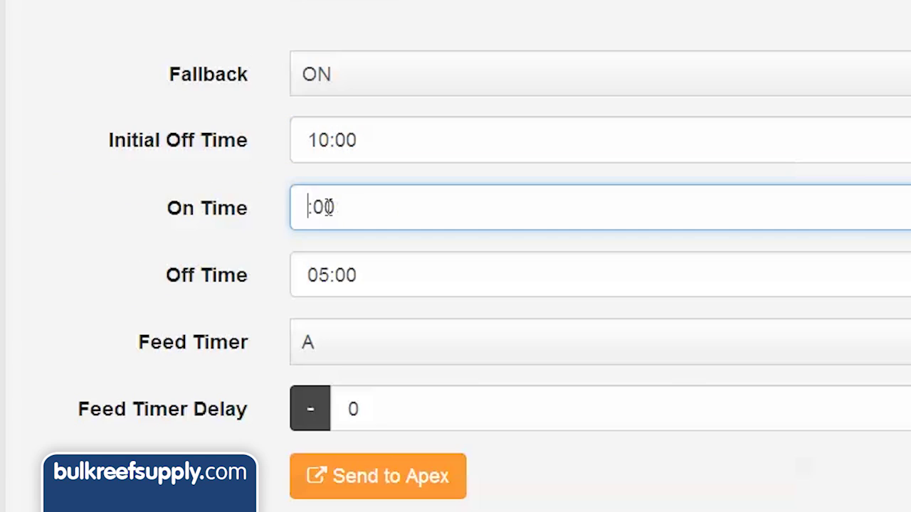
left_click(321, 277)
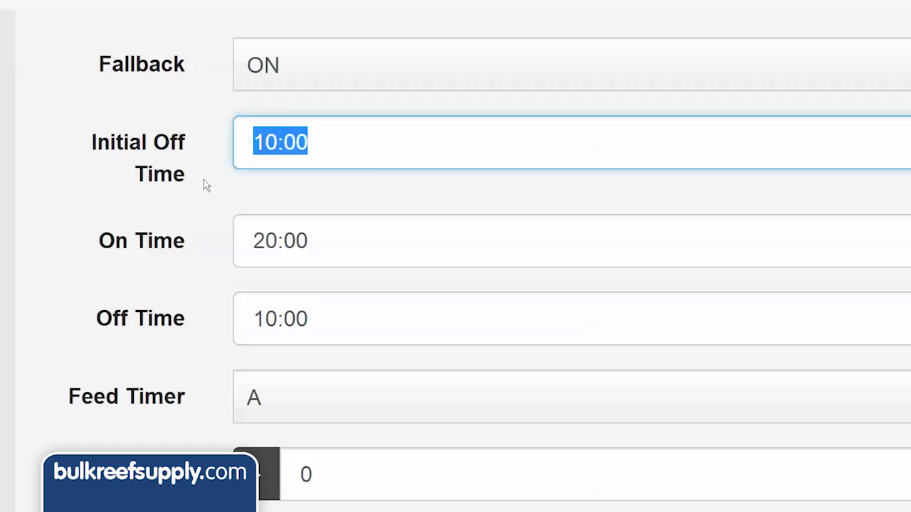
- Move to the Off Time field to enter 10:00
key("Tab")
key("Tab")
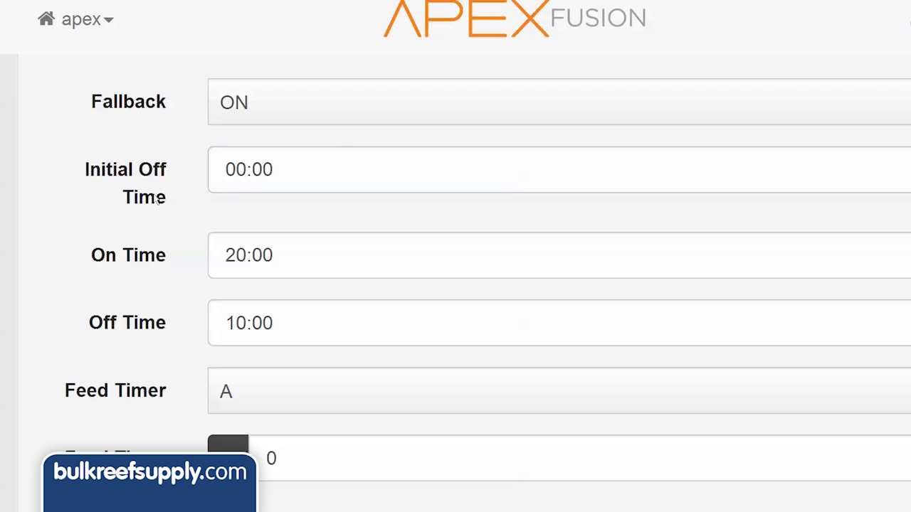
left_click_drag(166, 199, 79, 171)
left_click(78, 171)
left_click_drag(183, 261, 76, 254)
left_click(76, 254)
left_click_drag(170, 321, 78, 325)
left_click(78, 325)
left_click_drag(166, 206, 78, 171)
left_click(79, 172)
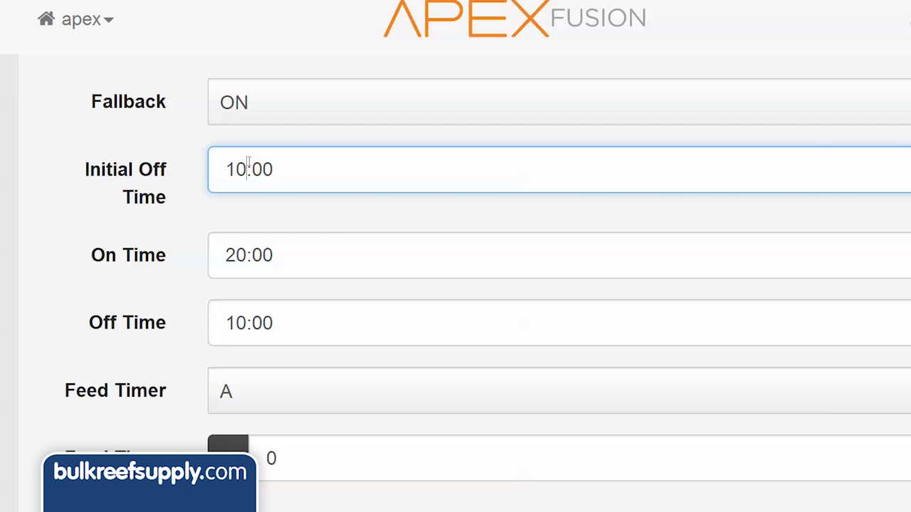
left_click_drag(179, 254, 79, 256)
left_click(79, 257)
left_click(42, 320)
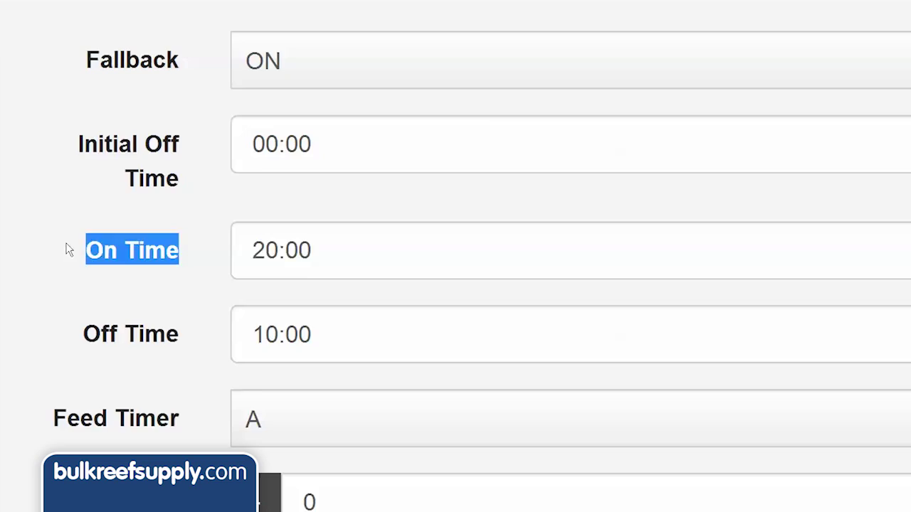
left_click(50, 250)
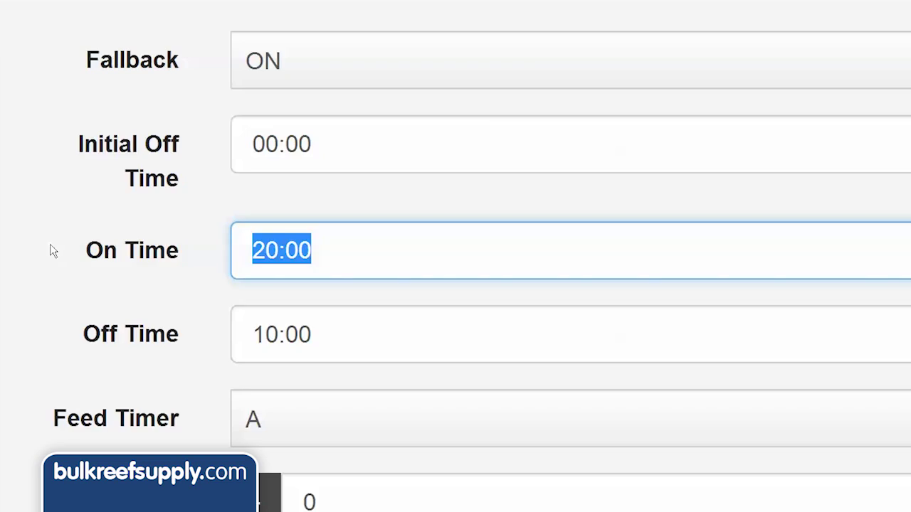
left_click_drag(201, 341, 123, 339)
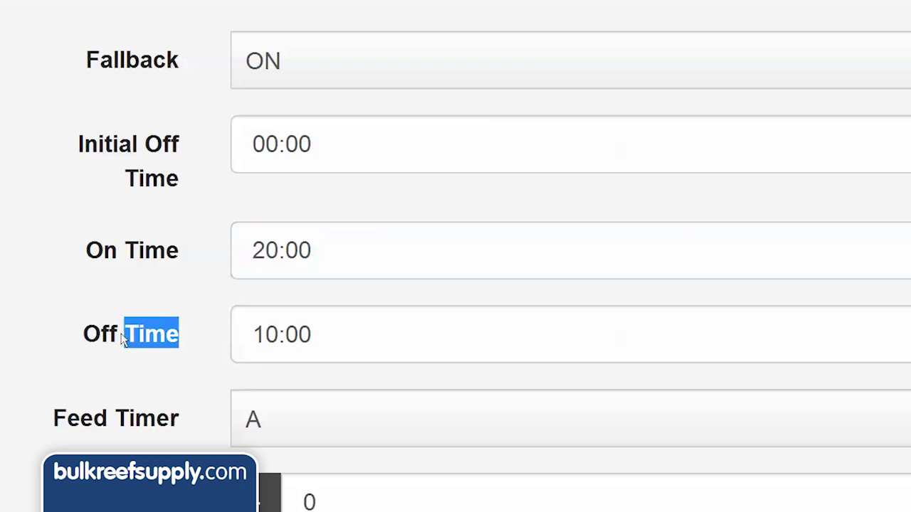
left_click(70, 338)
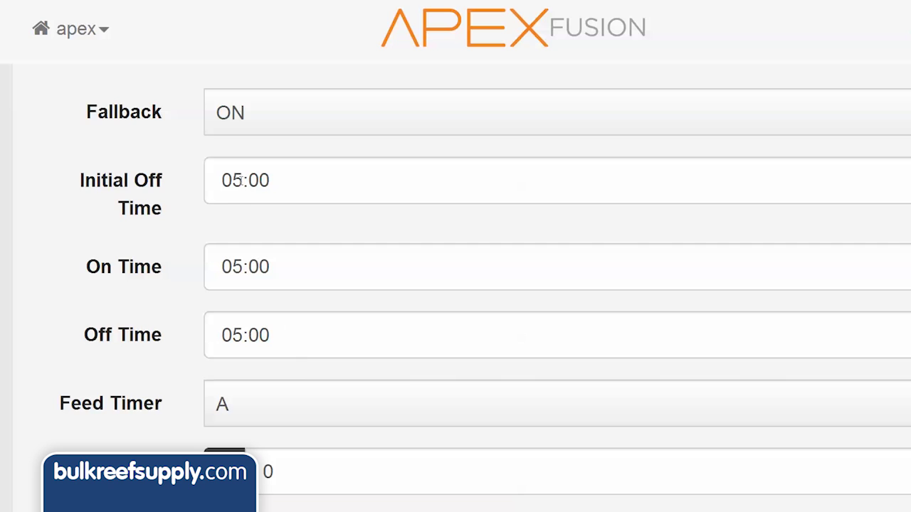
- Edit the Initial Off, On and Off Times to 00:00, 01:00 and 59:00
left_click(237, 180)
left_click(243, 267)
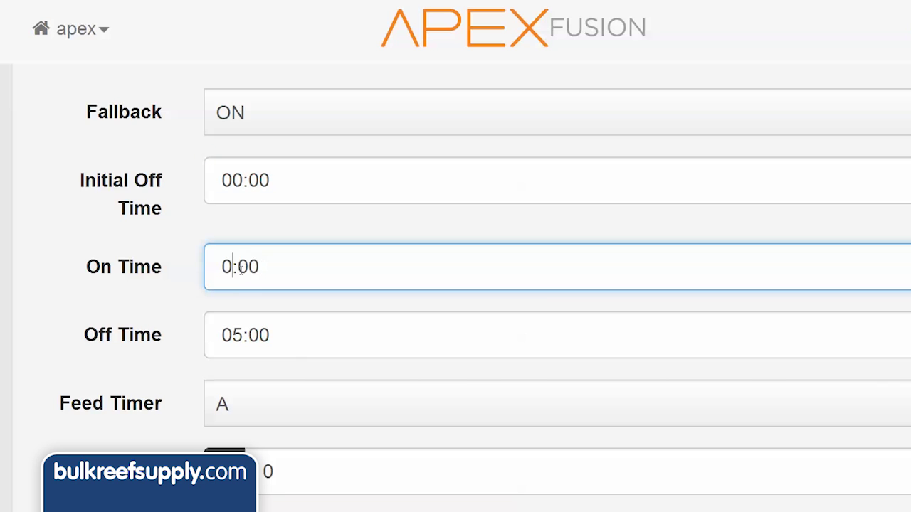
left_click(242, 335)
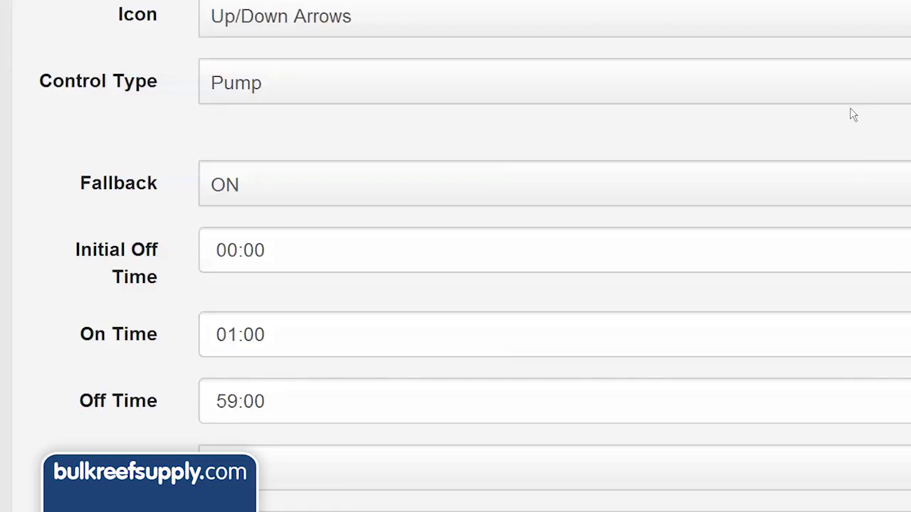
- Switch the Pumps output to Advanced and highlight its 'OSC 00:00/01:00/59:00 Then ON' program line
left_click(846, 87)
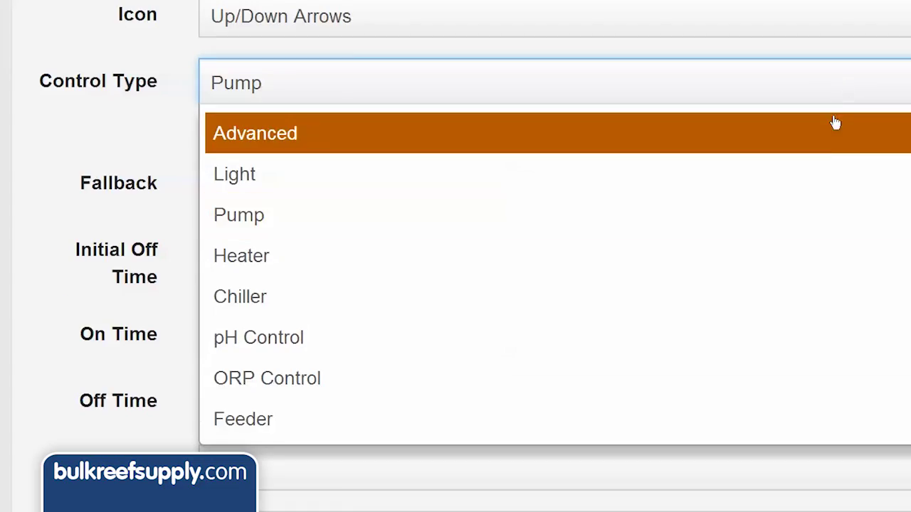
left_click(830, 148)
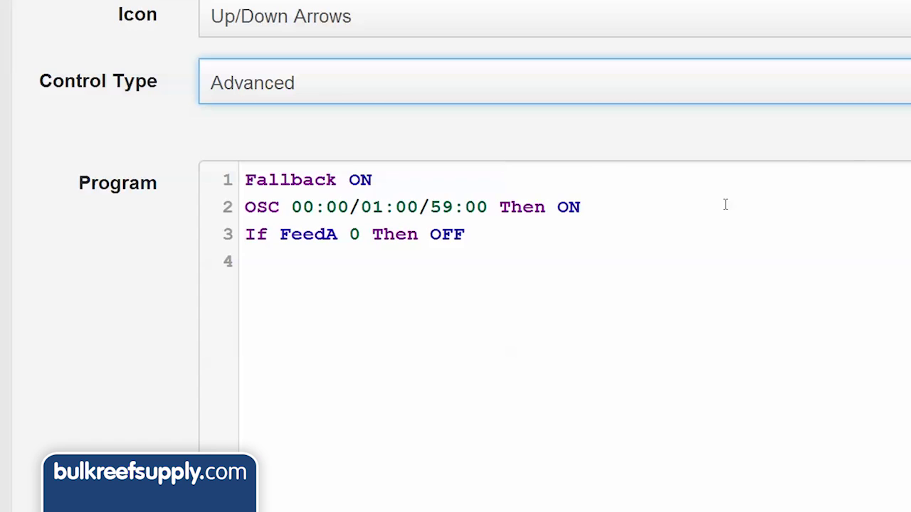
left_click_drag(351, 207, 111, 204)
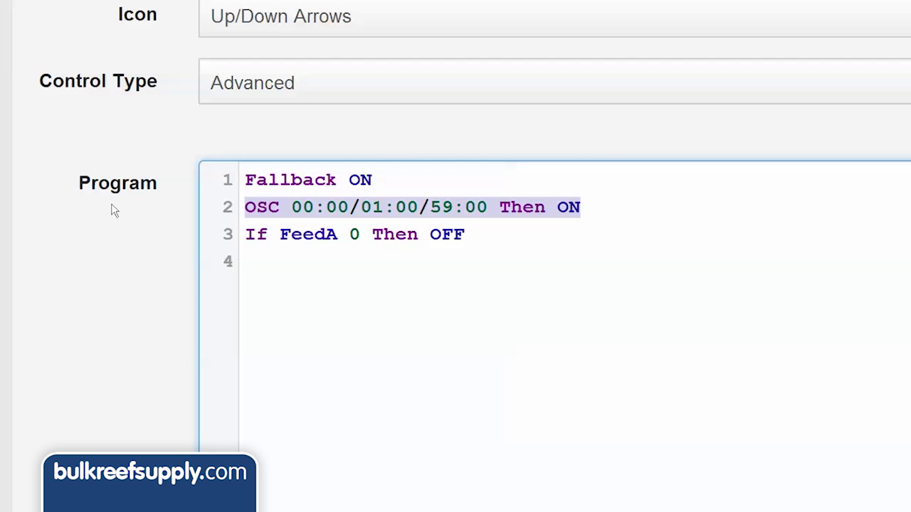